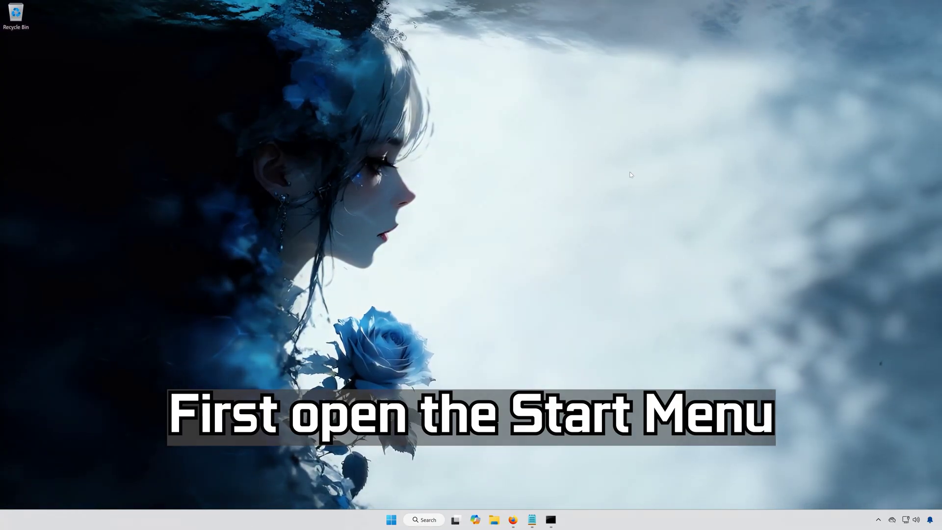
Open the Other troubleshooters page in the Windows System troubleshooting settings, with the Settings window moved toward the screen's centre
{"action": "left_click", "coordinate": [390, 522]}
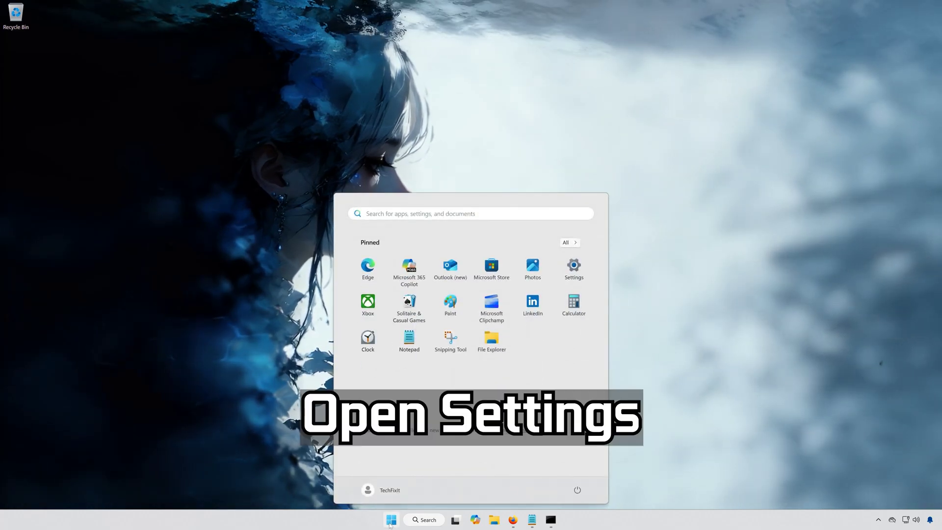
{"action": "left_click", "coordinate": [583, 277]}
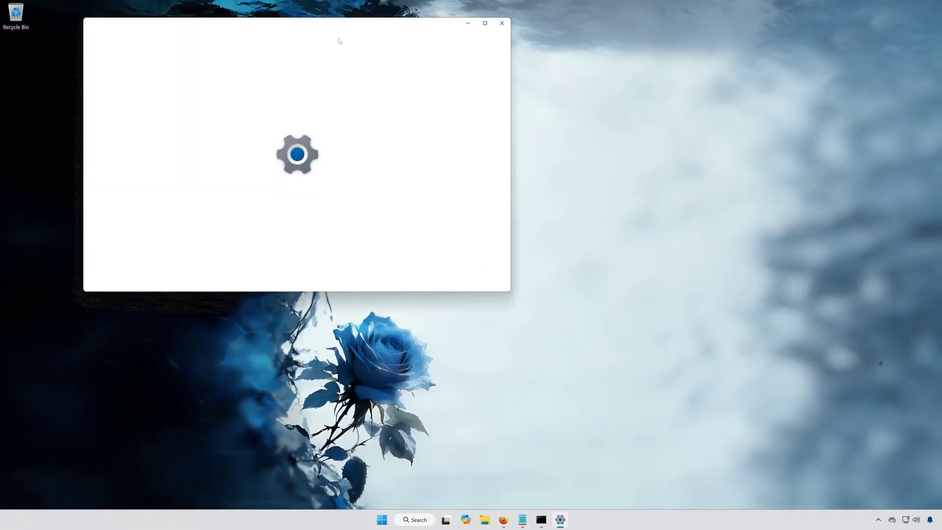
{"action": "left_click_drag", "start_coordinate": [376, 46], "coordinate": [495, 120]}
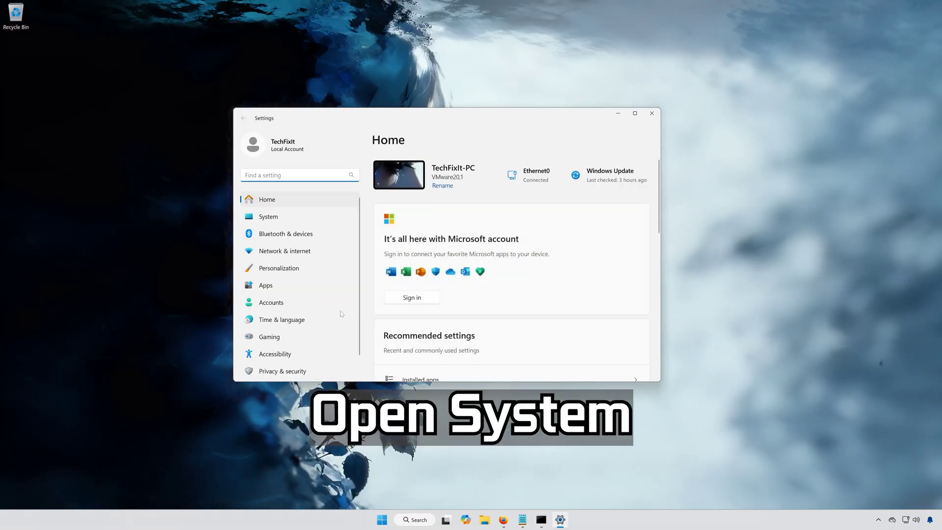
{"action": "left_click", "coordinate": [294, 217]}
{"action": "scroll", "coordinate": [502, 281], "scroll_direction": "down", "scroll_amount": 5}
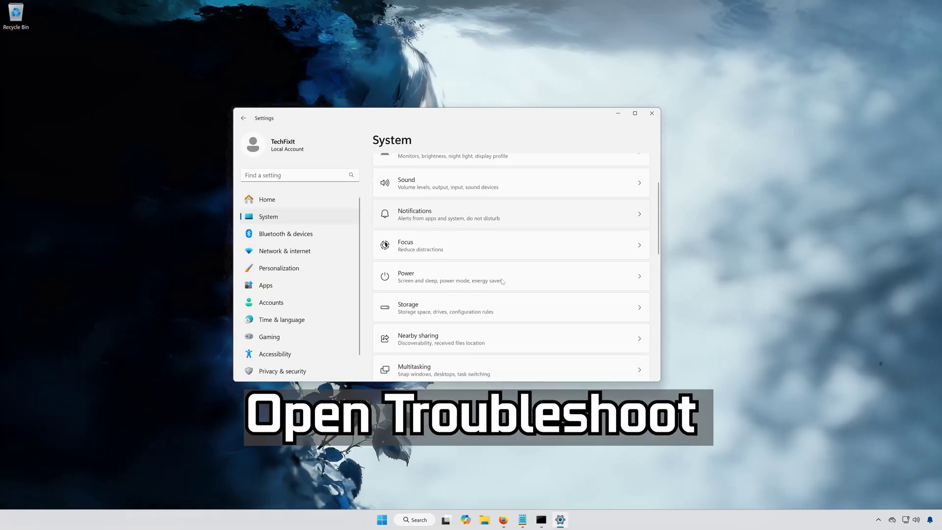
{"action": "scroll", "coordinate": [502, 281], "scroll_direction": "down", "scroll_amount": 1}
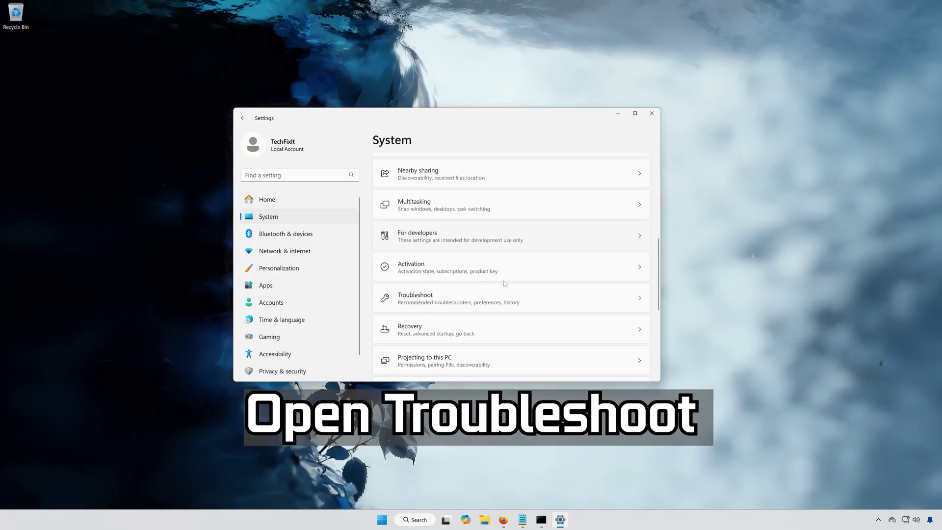
{"action": "left_click", "coordinate": [459, 298]}
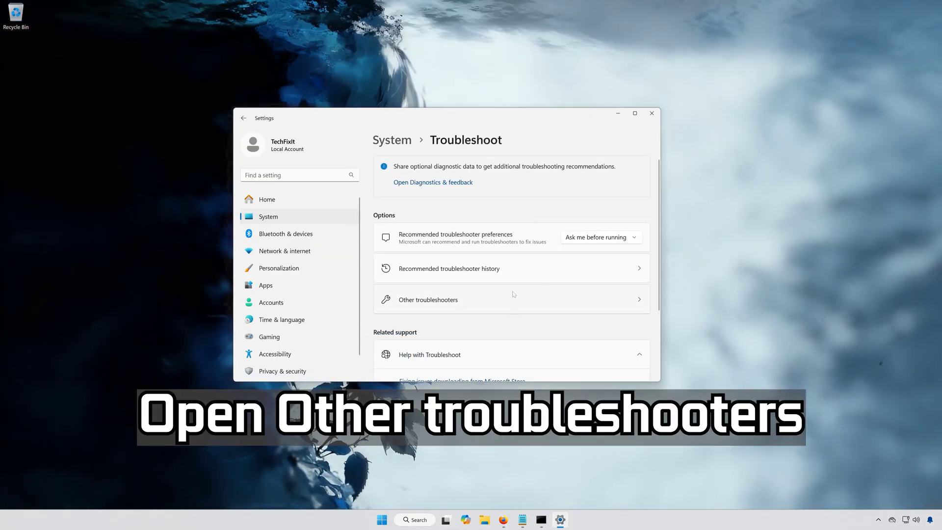
{"action": "left_click", "coordinate": [461, 308]}
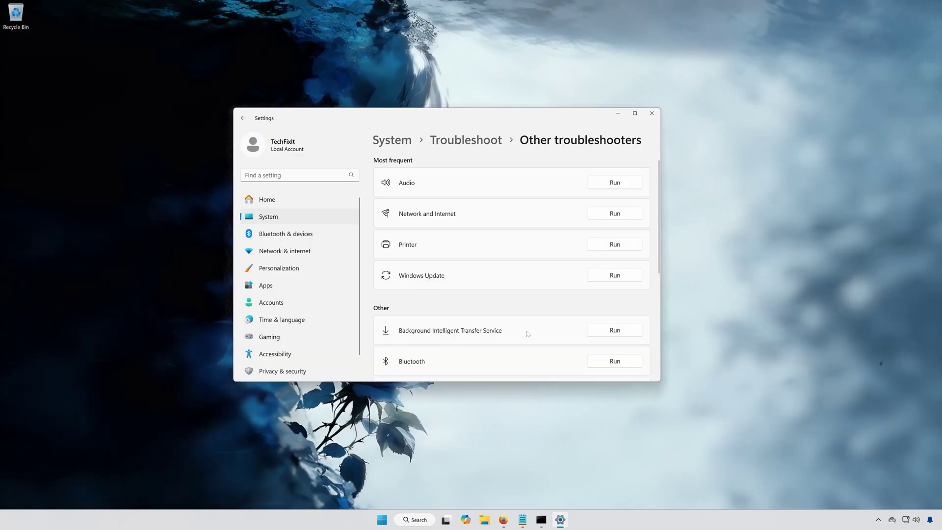
Start the Background Intelligent Transfer Service troubleshooter, close Settings, and make the Get Help window smaller and more central
{"action": "left_click", "coordinate": [613, 335]}
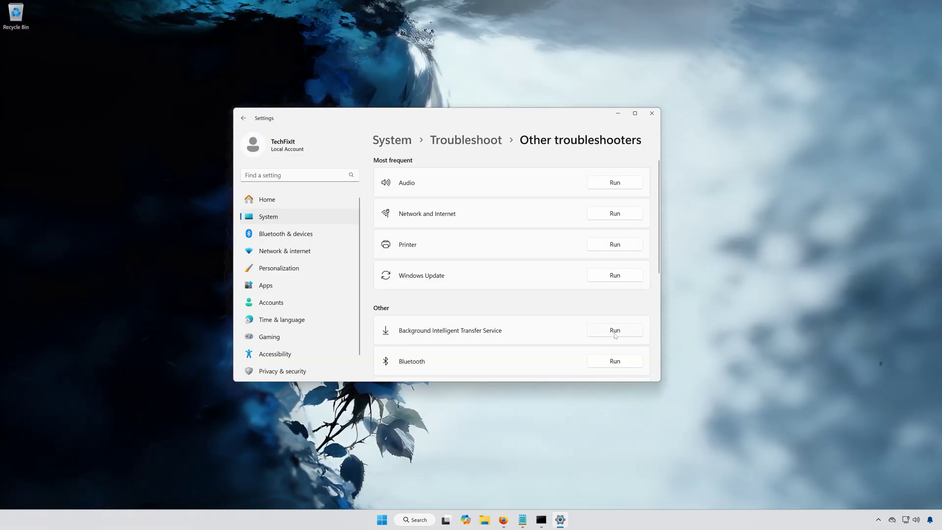
{"action": "left_click", "coordinate": [654, 115]}
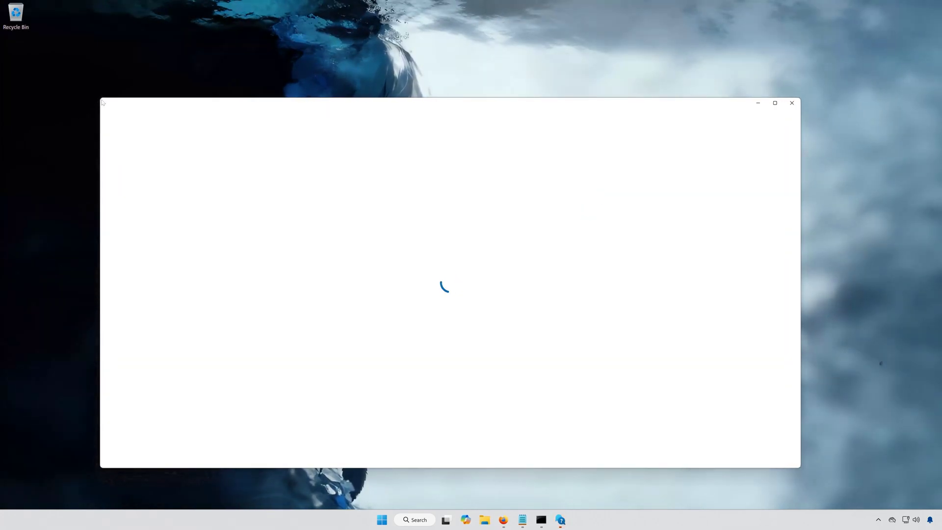
{"action": "left_click_drag", "start_coordinate": [103, 102], "coordinate": [311, 162]}
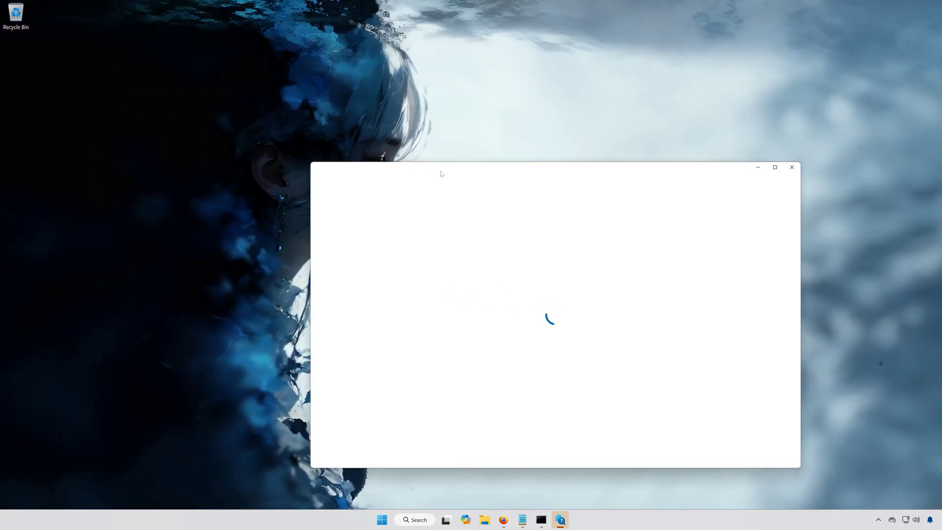
{"action": "left_click_drag", "start_coordinate": [441, 173], "coordinate": [359, 120]}
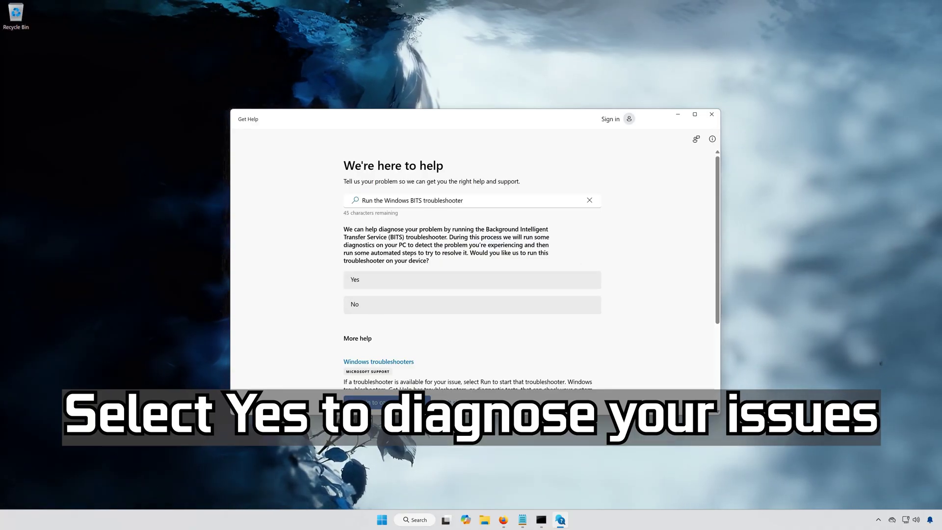
Agree to run the BITS diagnosis, answer Yes to whether it solved the problem, and close Get Help
{"action": "left_click", "coordinate": [396, 281]}
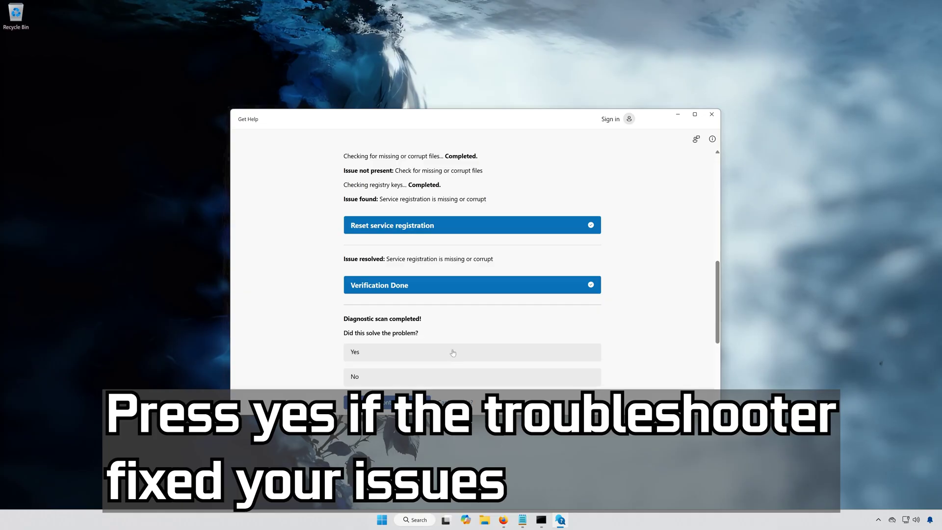
{"action": "left_click", "coordinate": [401, 357]}
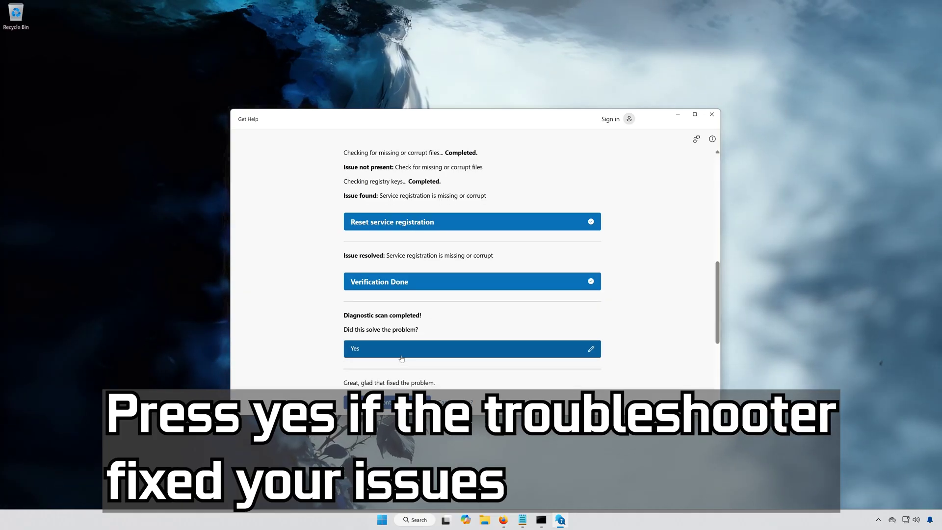
{"action": "left_click", "coordinate": [711, 115]}
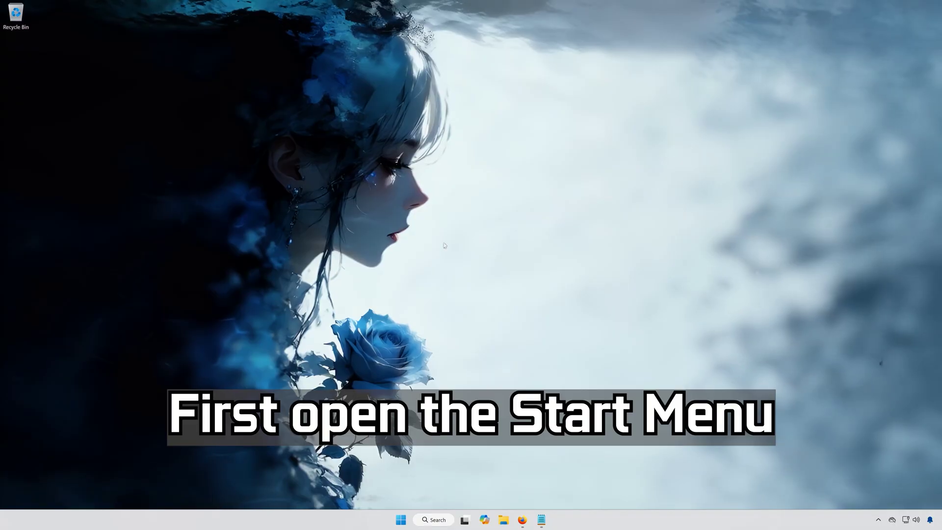
Open Command Prompt as administrator, allow it to make changes, and move its window toward the screen's centre
{"action": "left_click", "coordinate": [401, 521]}
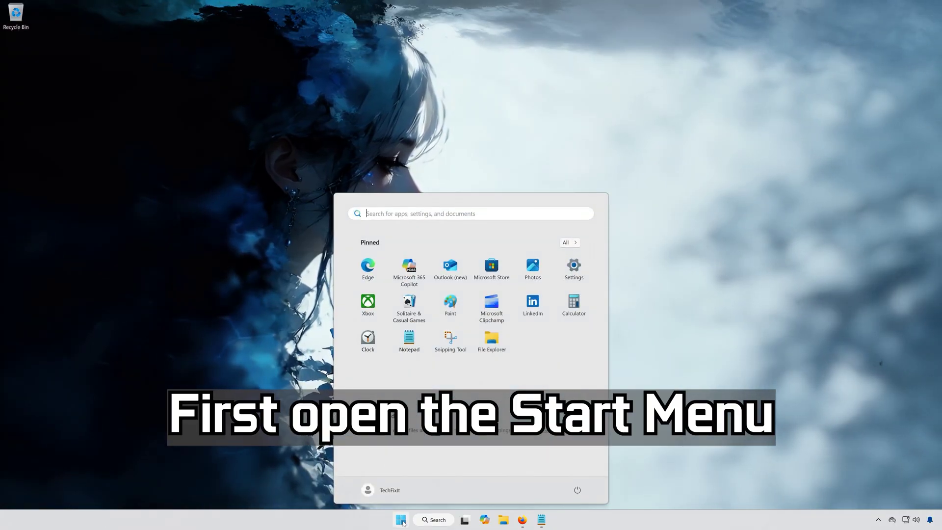
{"action": "type", "text": "cmd"}
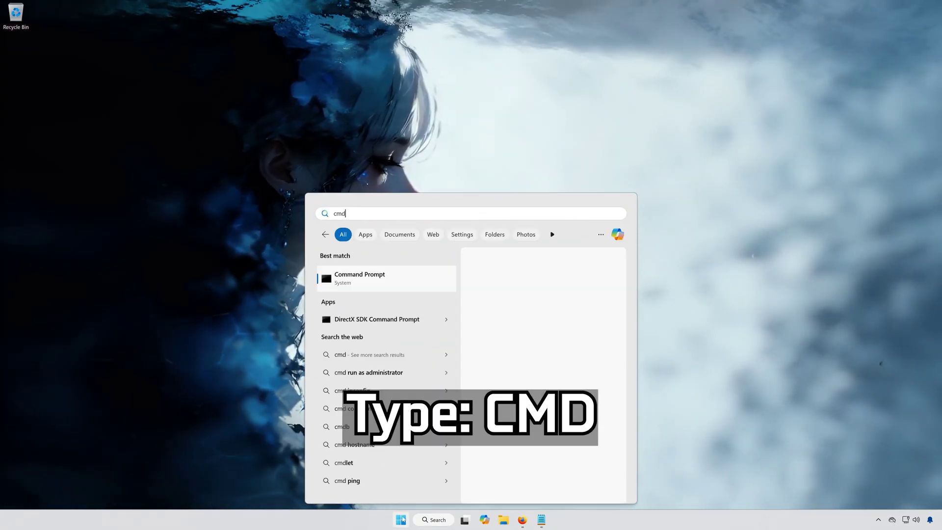
{"action": "right_click", "coordinate": [397, 276]}
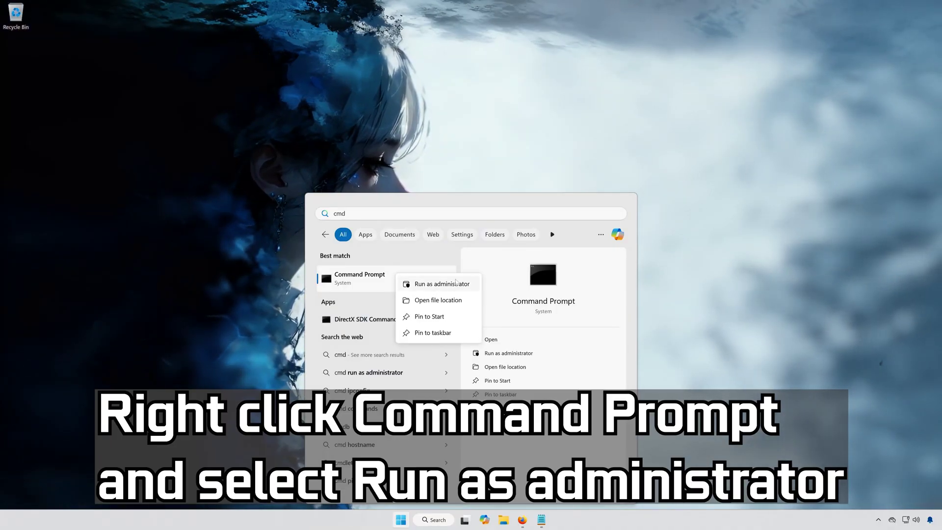
{"action": "left_click", "coordinate": [461, 285]}
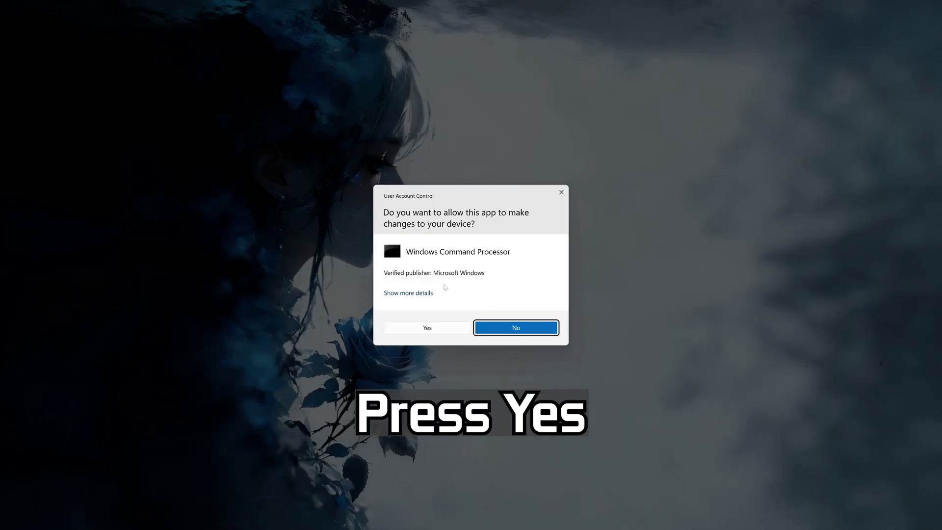
{"action": "left_click", "coordinate": [428, 327]}
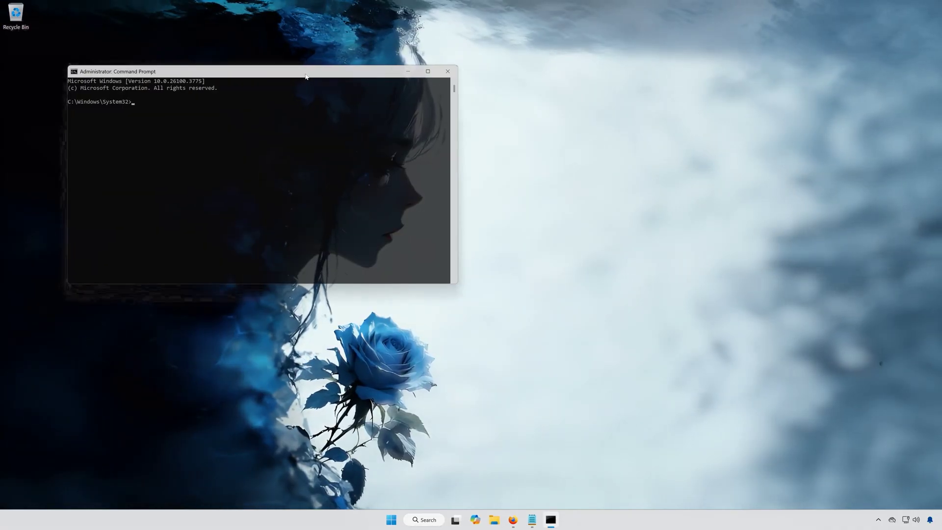
{"action": "left_click_drag", "start_coordinate": [305, 76], "coordinate": [465, 156]}
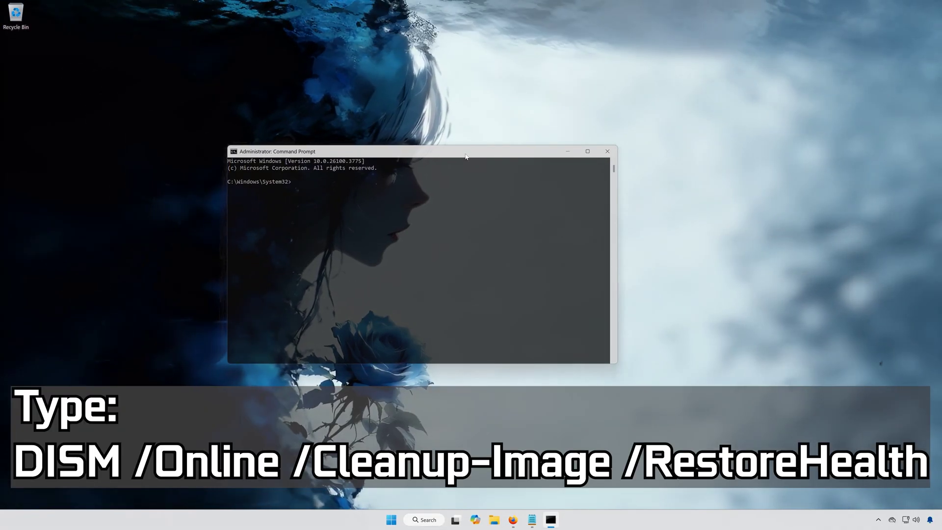
Run dism /online /cleanup-image /restorehealth, and close the Command Prompt with exit once it finishes
{"action": "type", "text": "dism /online"}
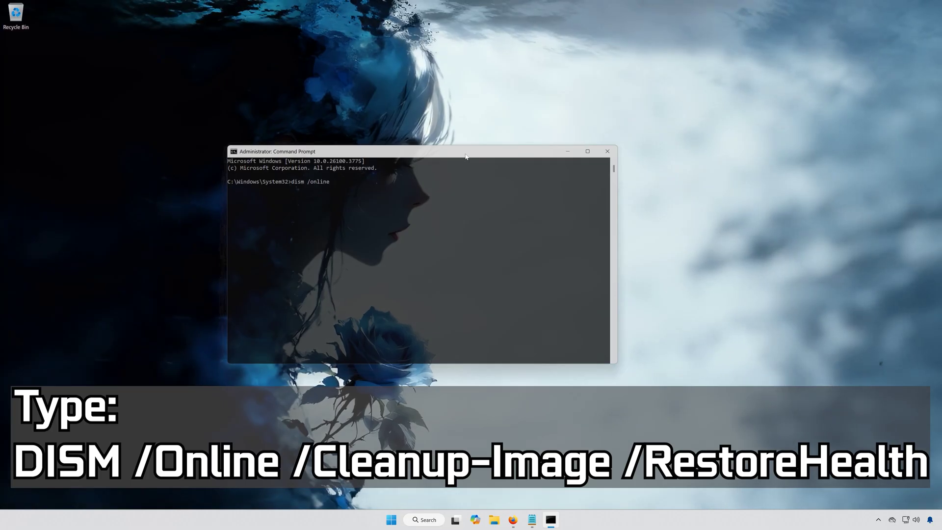
{"action": "type", "text": " /clean"}
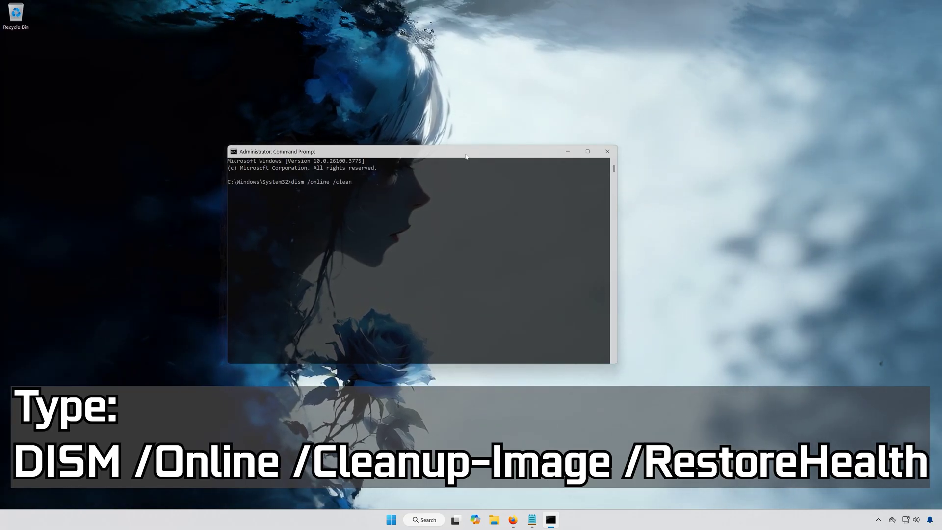
{"action": "type", "text": "up-image"}
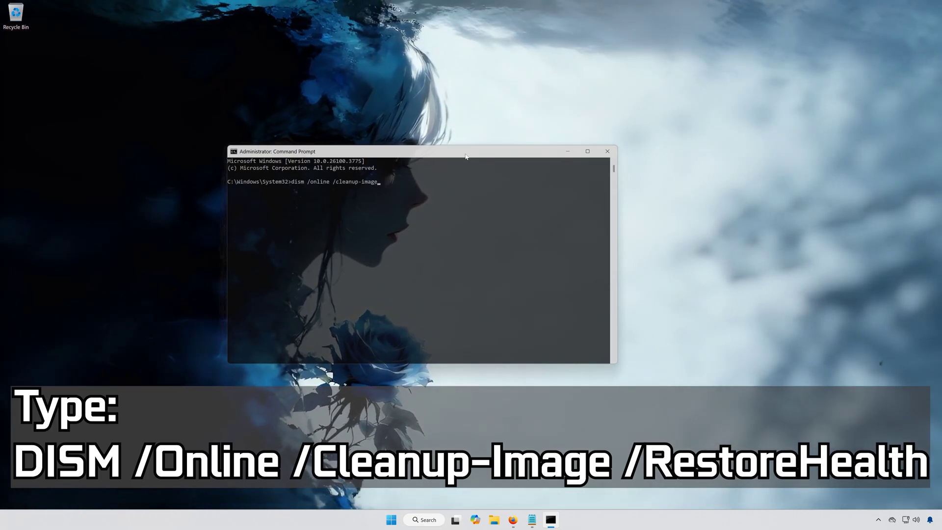
{"action": "type", "text": " /restorehealth"}
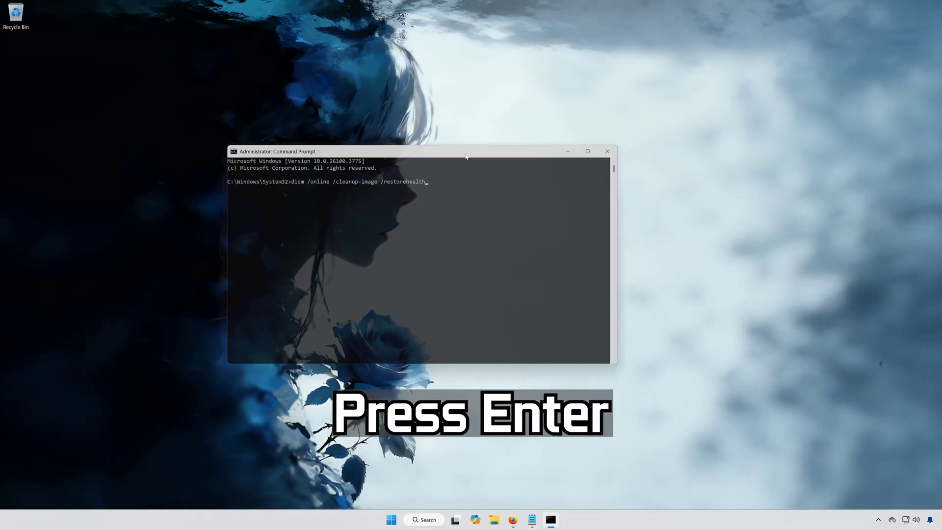
{"action": "key", "text": "Return"}
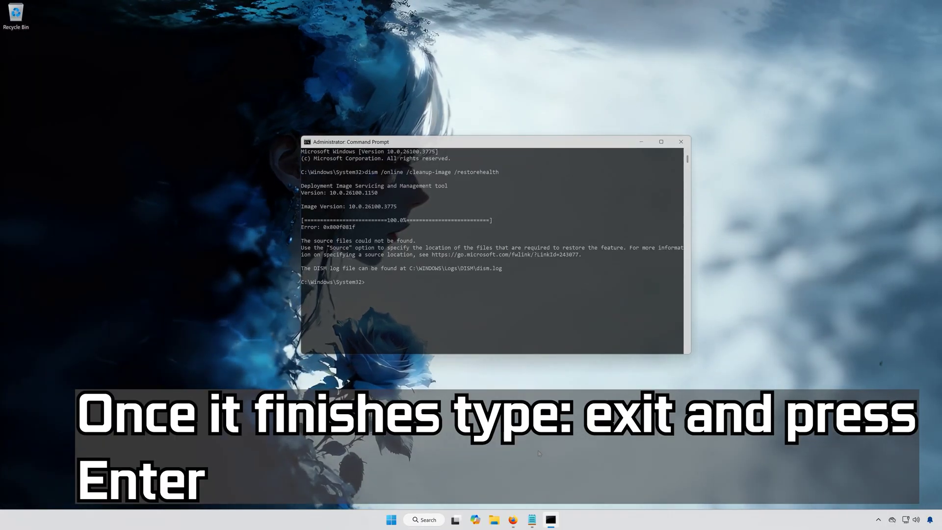
{"action": "type", "text": "xit"}
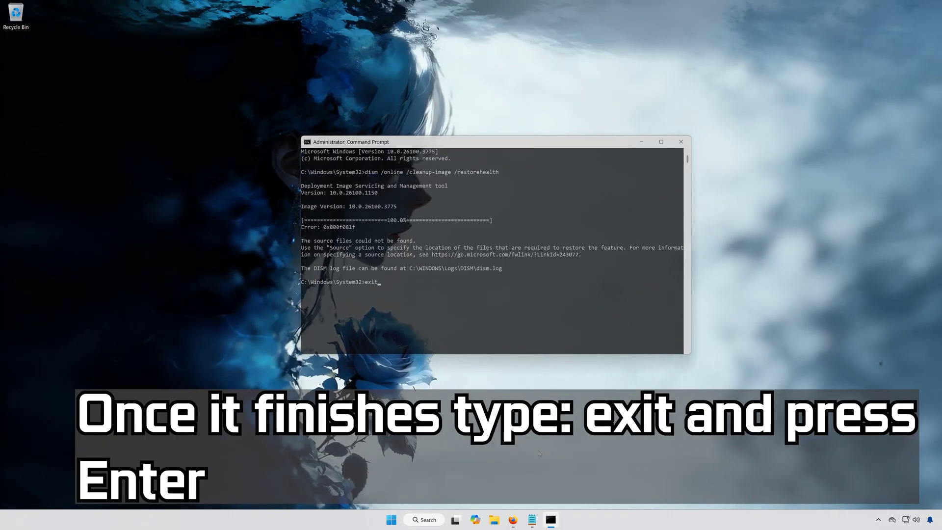
{"action": "key", "text": "Return"}
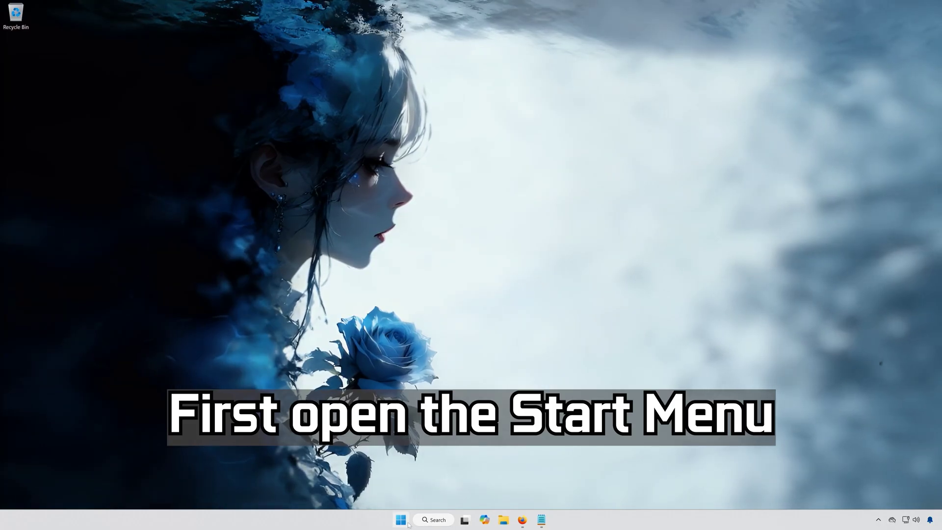
Open a new Command Prompt with administrator rights, approve the account control request, and place its window near the screen's centre
{"action": "left_click", "coordinate": [406, 521]}
{"action": "type", "text": "cmd"}
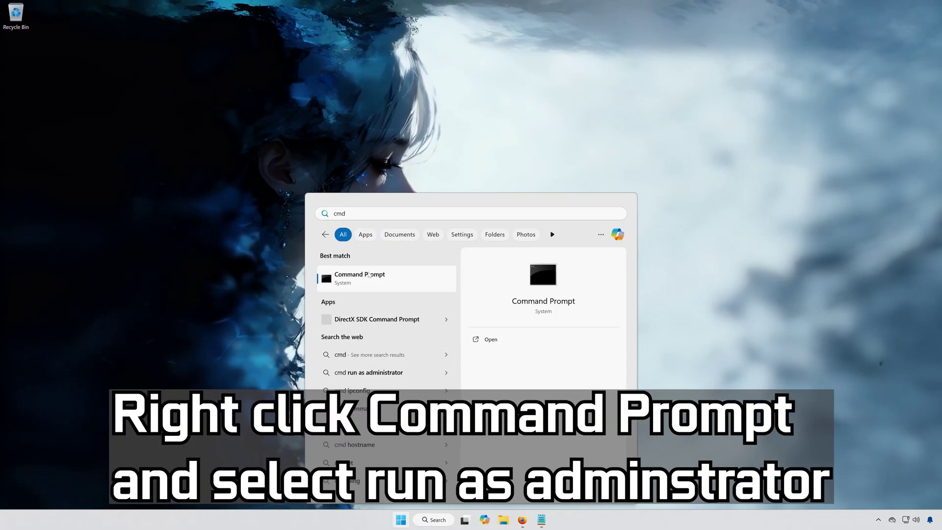
{"action": "right_click", "coordinate": [370, 275]}
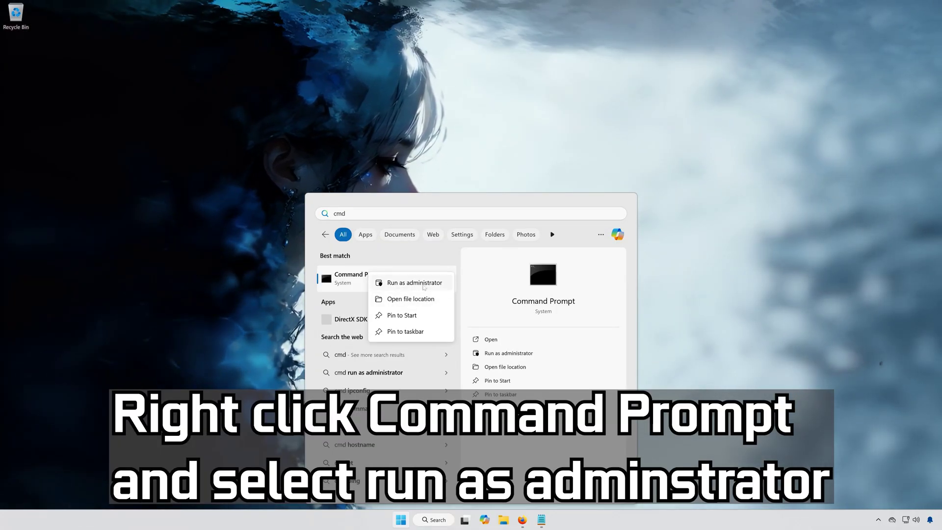
{"action": "left_click", "coordinate": [411, 289]}
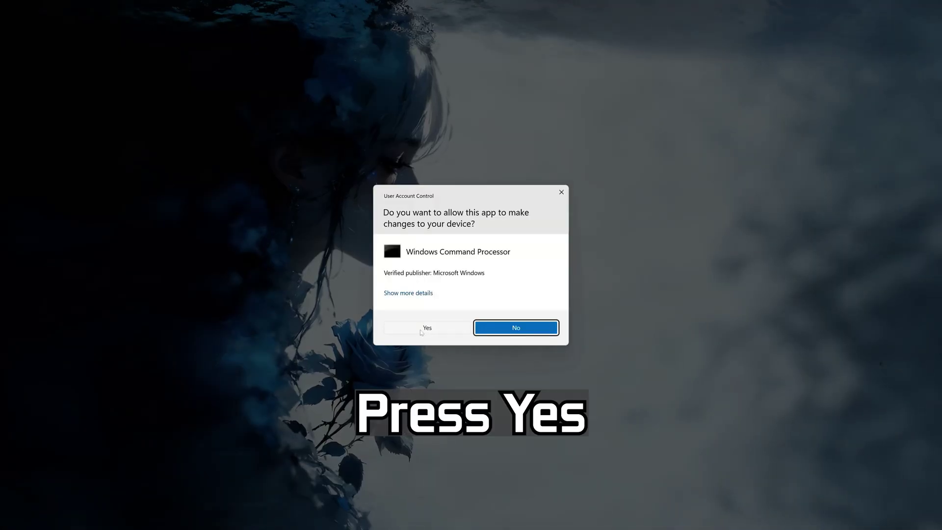
{"action": "left_click", "coordinate": [445, 329]}
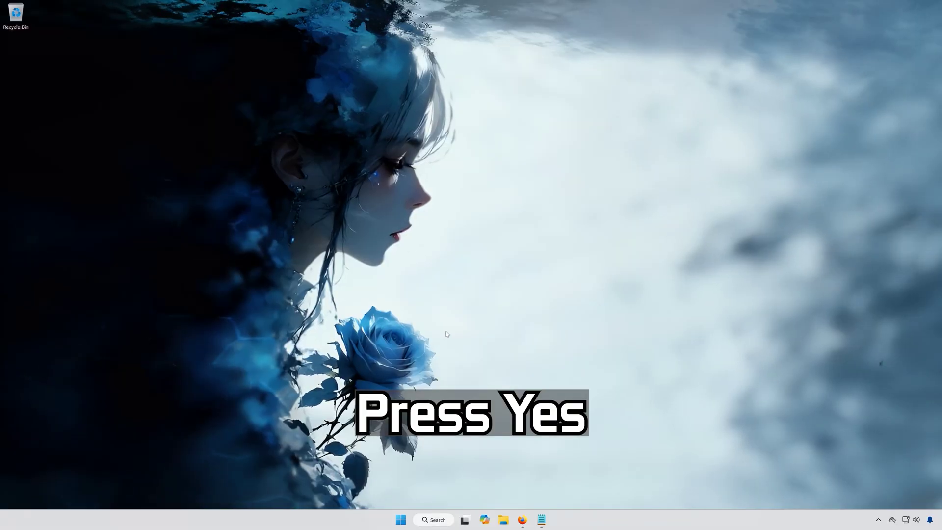
{"action": "left_click_drag", "start_coordinate": [208, 45], "coordinate": [449, 174]}
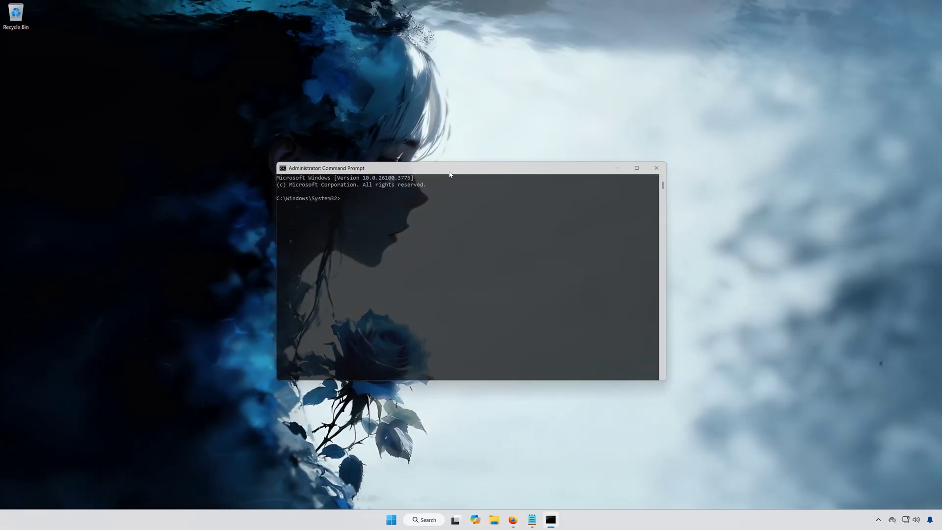
Run the system file check sfc /scannow, and close the Command Prompt with exit once it finishes
{"action": "type", "text": "sfc"}
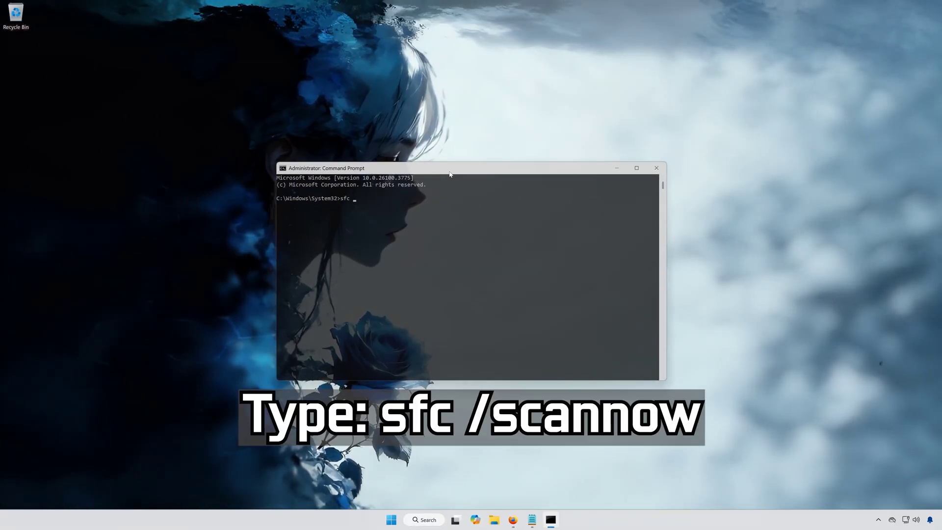
{"action": "type", "text": " /scannow"}
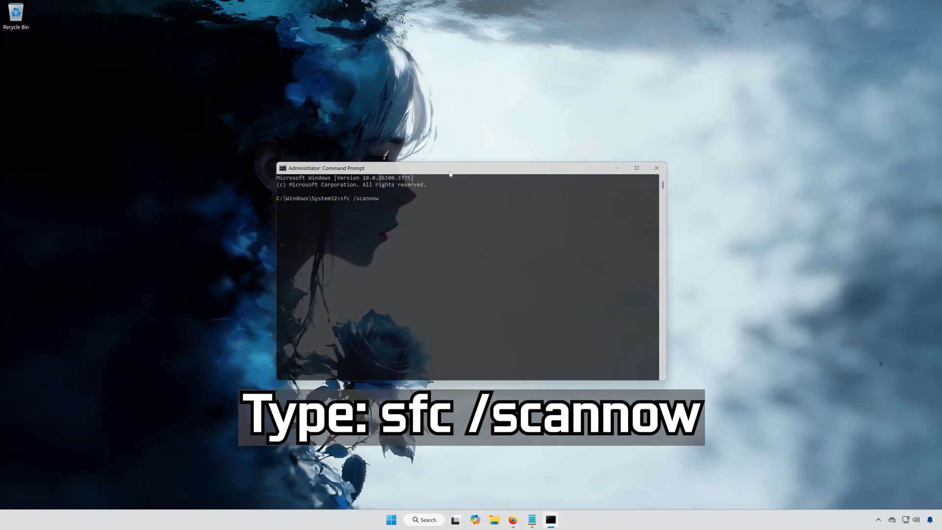
{"action": "key", "text": "Return"}
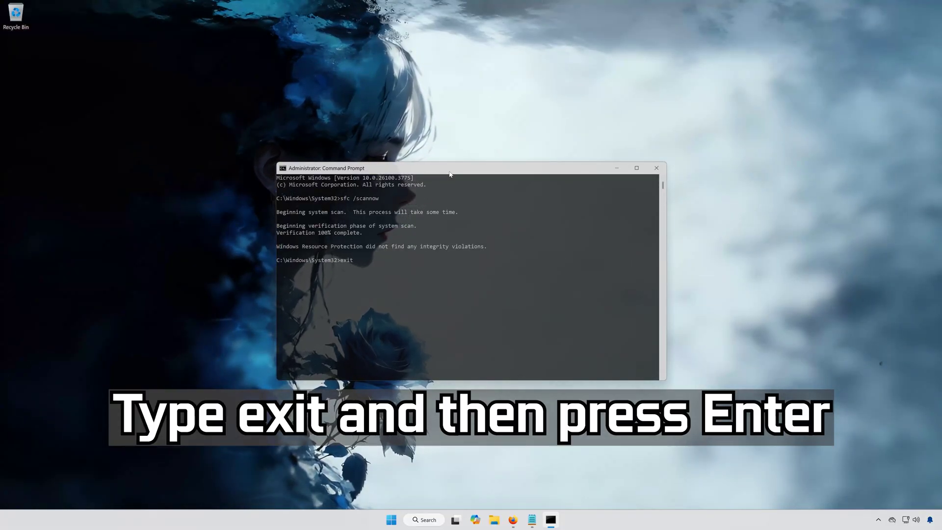
{"action": "key", "text": "Return"}
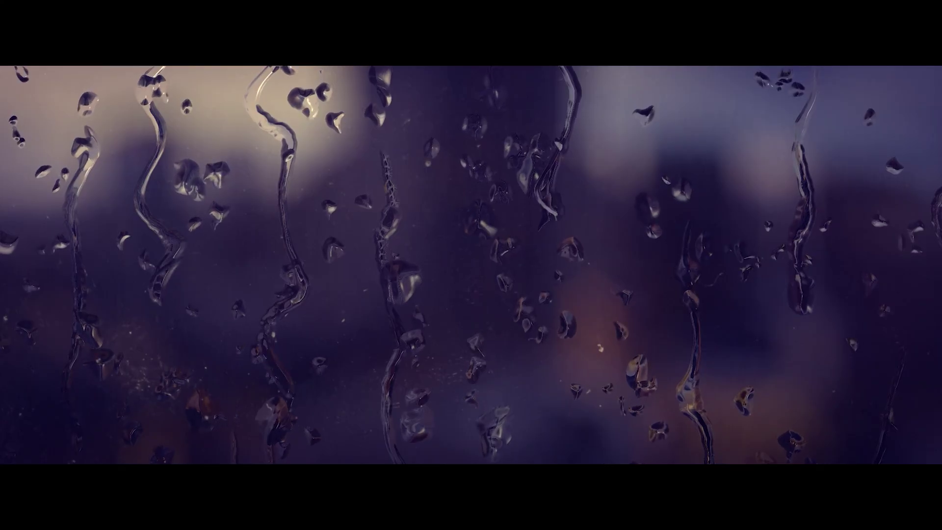